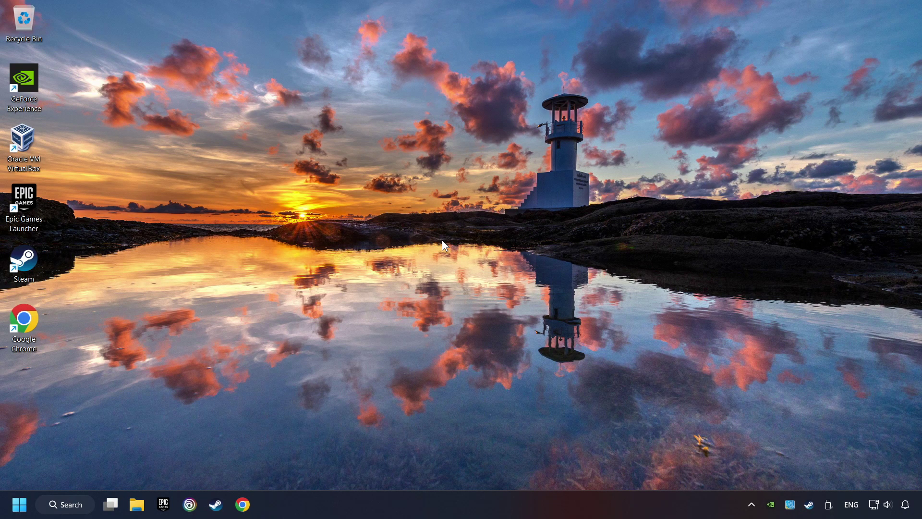
Step: Search Windows for 'device manager'
click(77, 506)
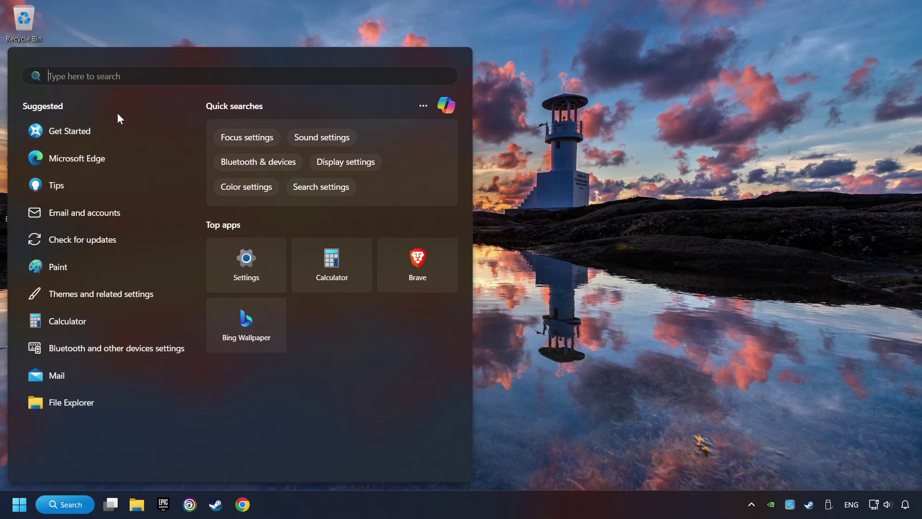
text(devic)
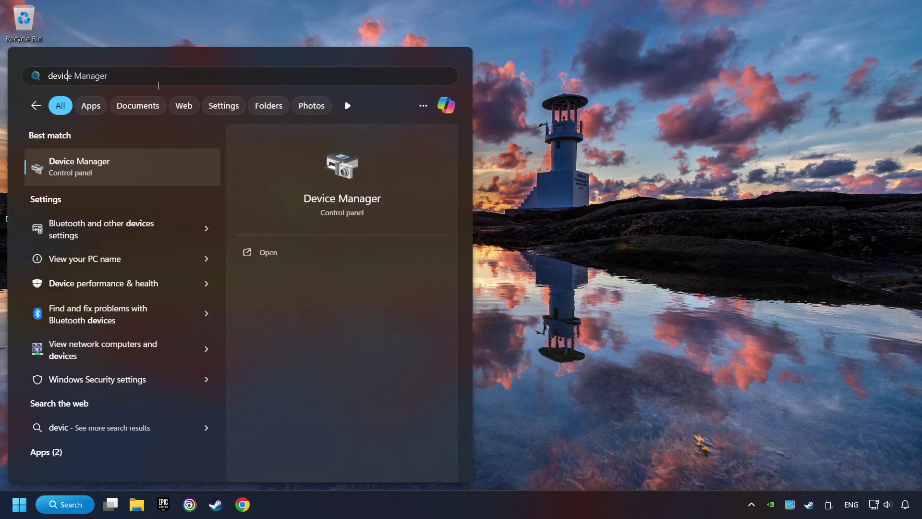
text(e manager)
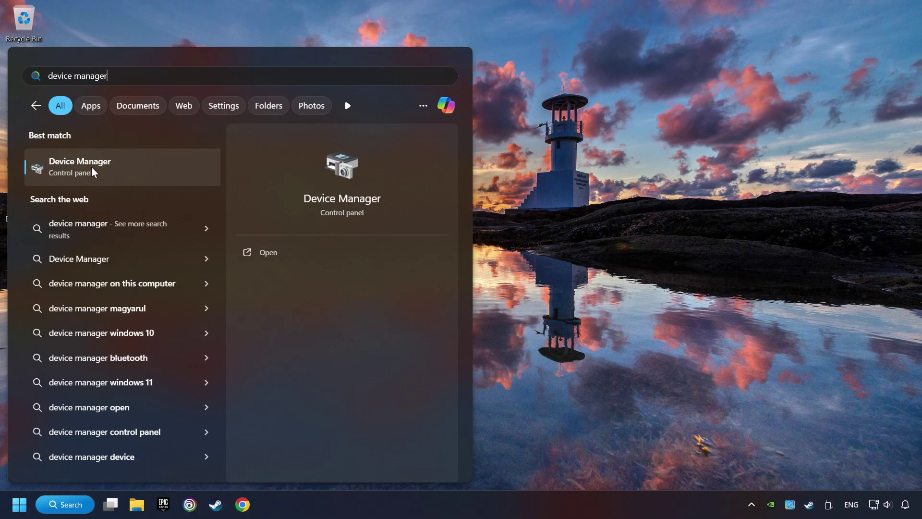
Step: Open Device Manager, expand Display adapters and bring up the NVIDIA GeForce GTX 1050 Ti's actions
click(172, 169)
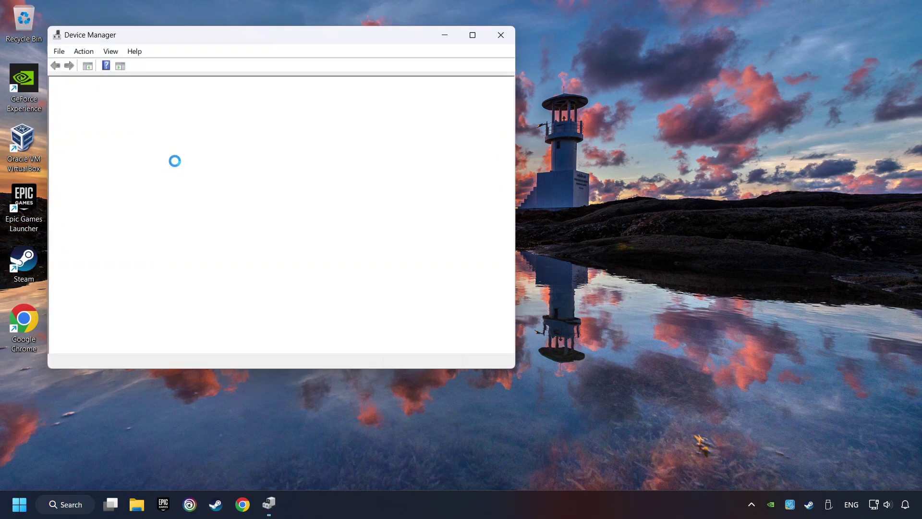
drag(198, 44, 364, 98)
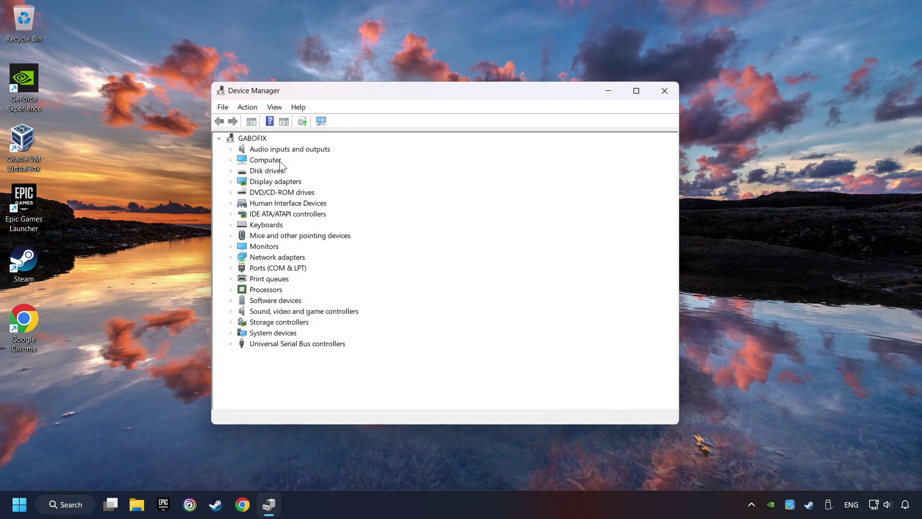
click(283, 182)
click(229, 181)
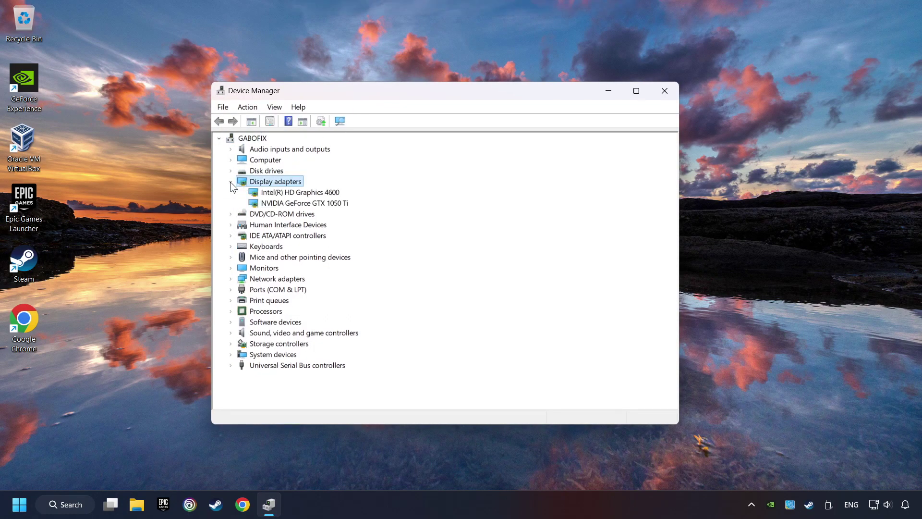
click(281, 204)
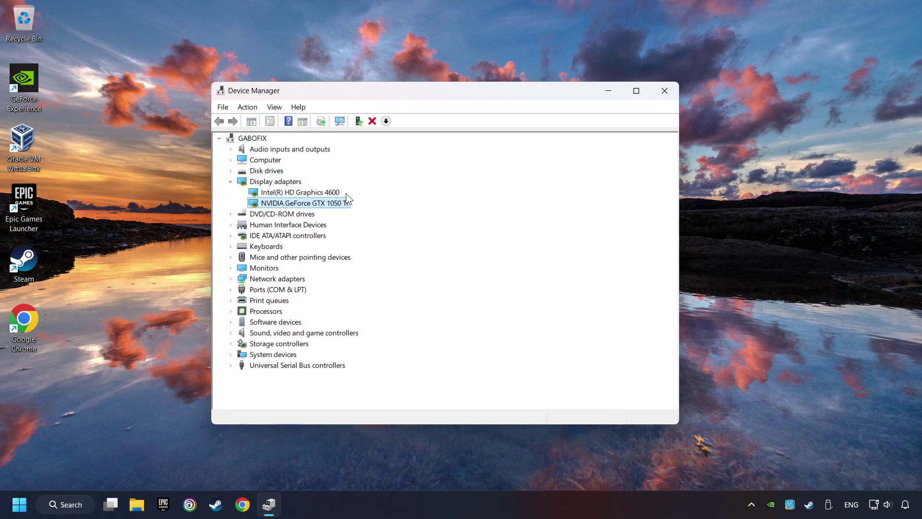
right_click(295, 204)
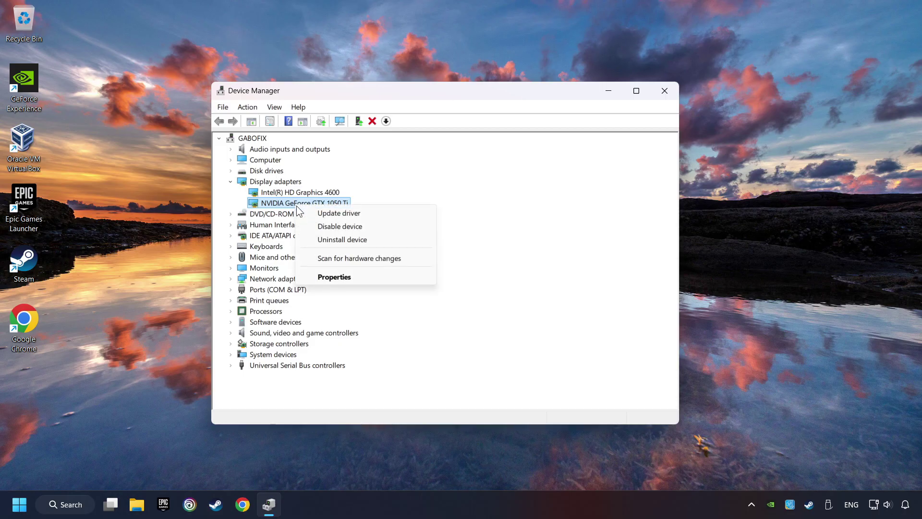
Step: Search automatically for a GTX 1050 Ti driver and close the 'best driver installed' result
click(368, 214)
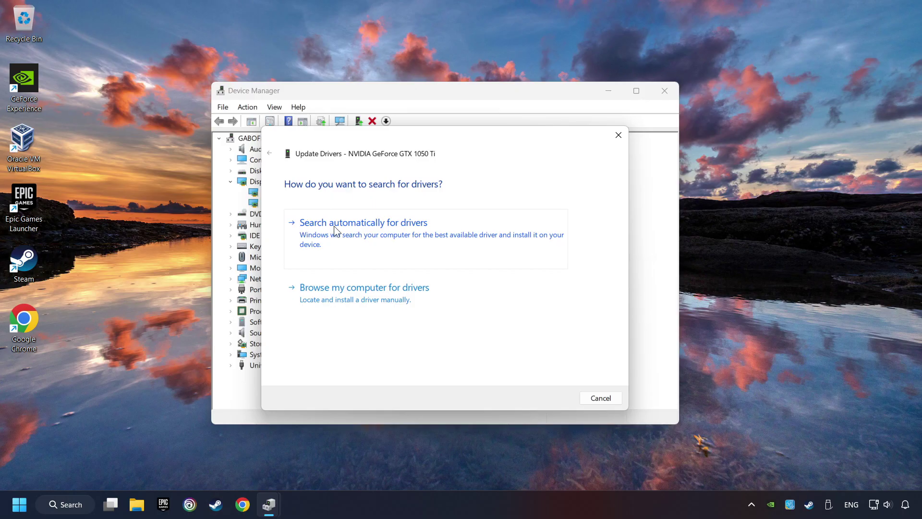
click(384, 226)
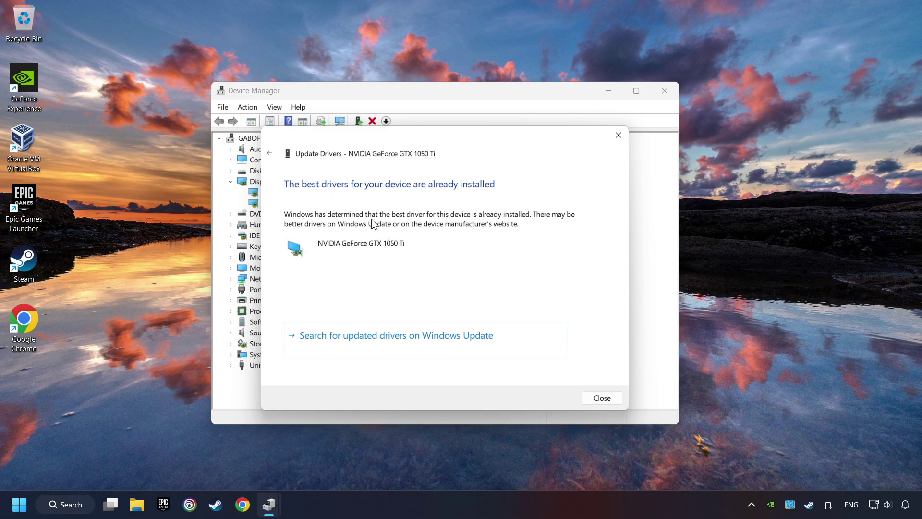
click(602, 398)
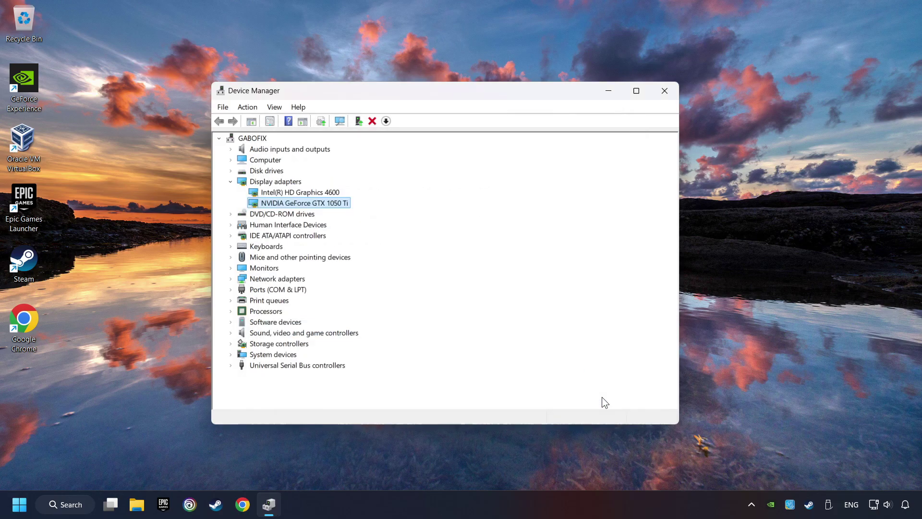
Step: Close Device Manager and search Google in Chrome for 'nvidia geforce driver download'
click(665, 94)
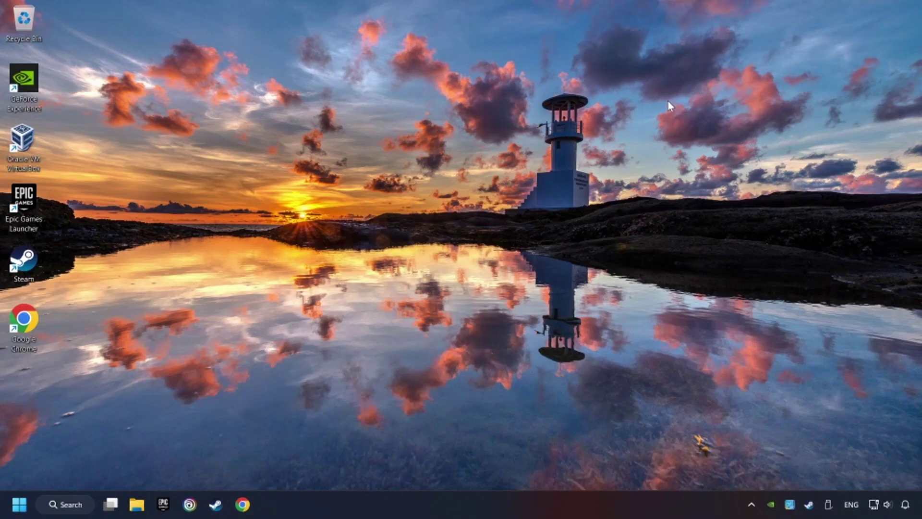
click(243, 504)
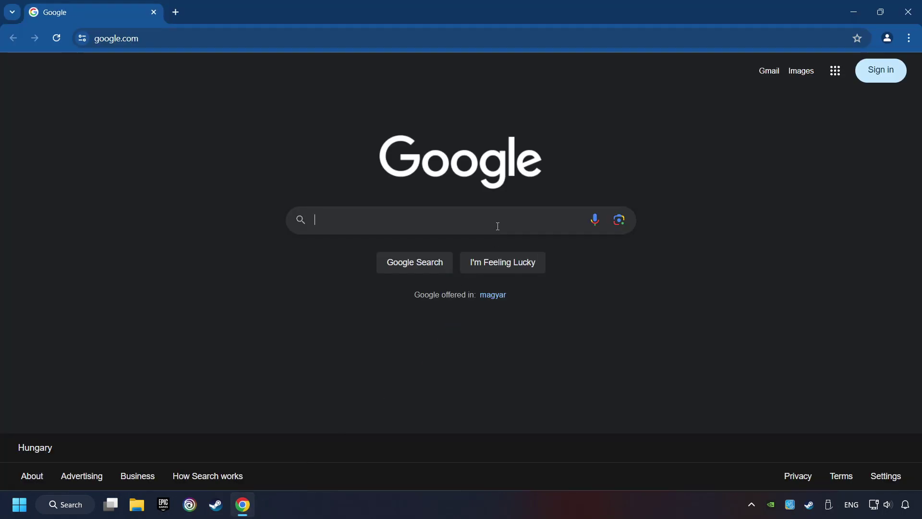
text(nvidia)
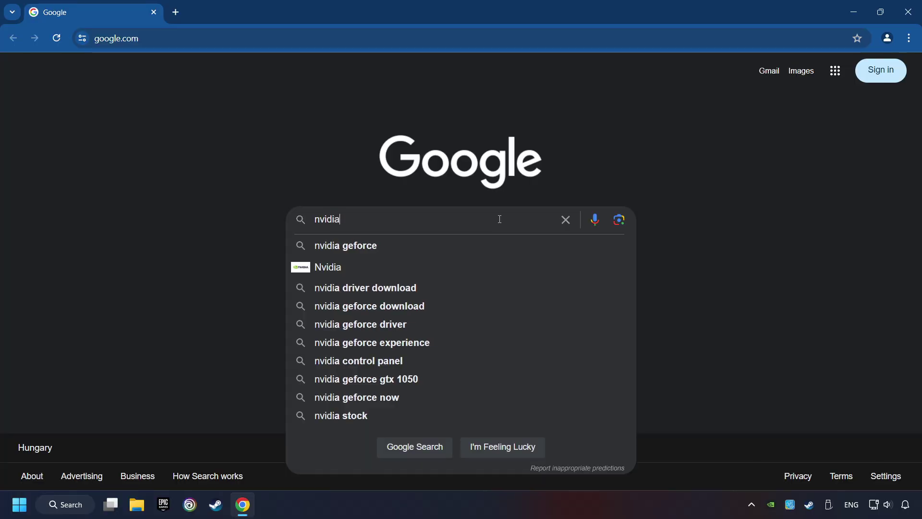
text( geforce d)
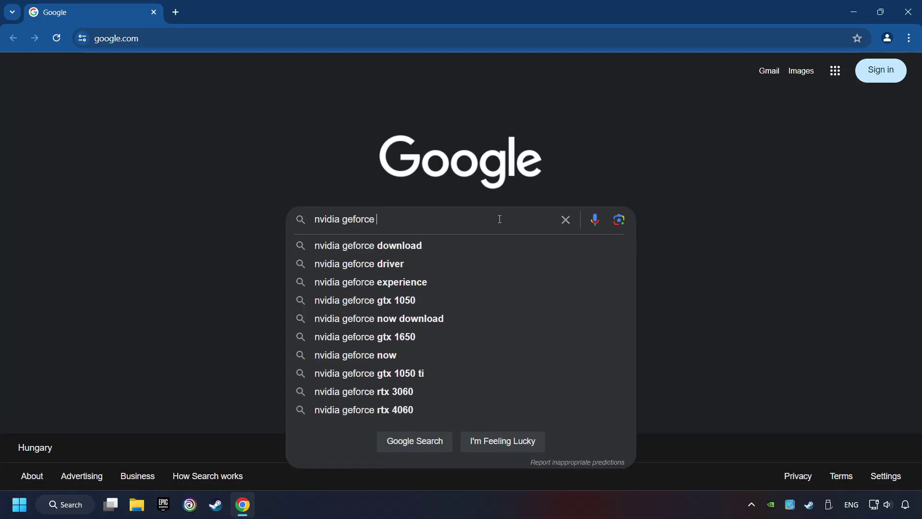
text(river download)
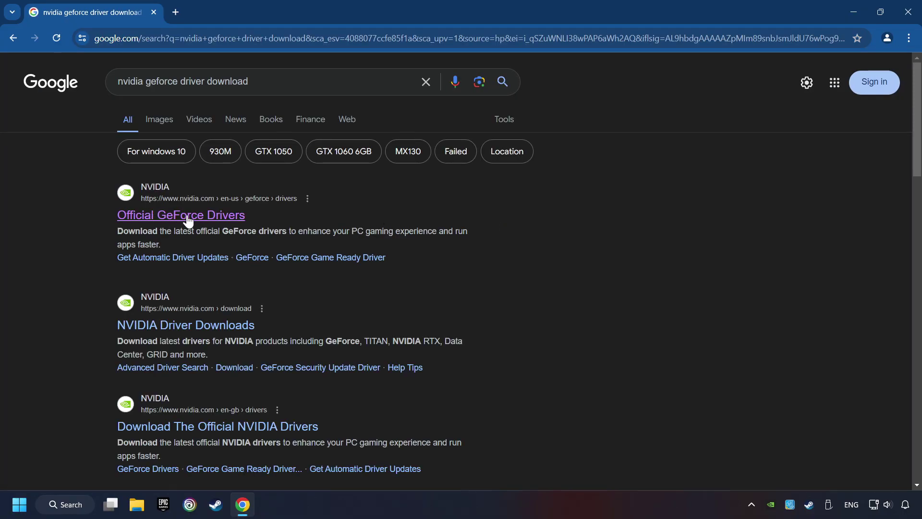
Step: Download GeForce_Experience_v3.28.0.417.exe from the Official GeForce Drivers page and launch it
click(195, 217)
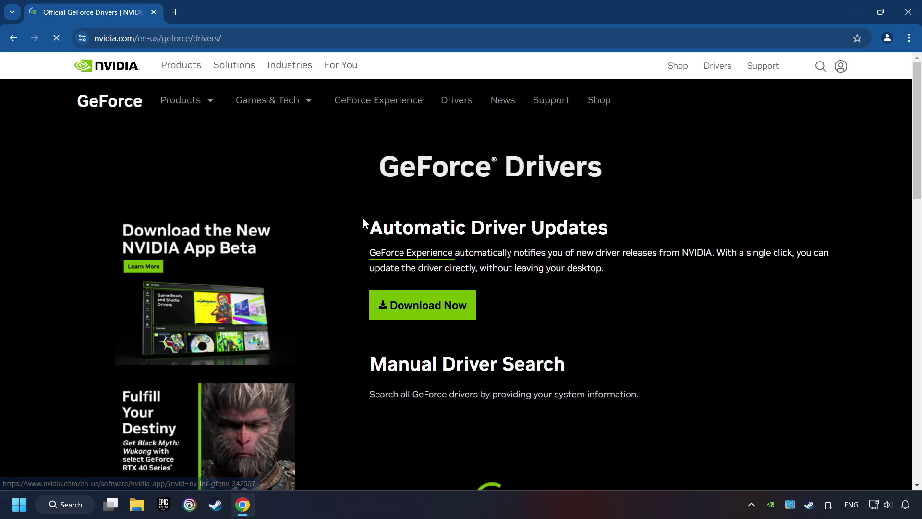
click(430, 308)
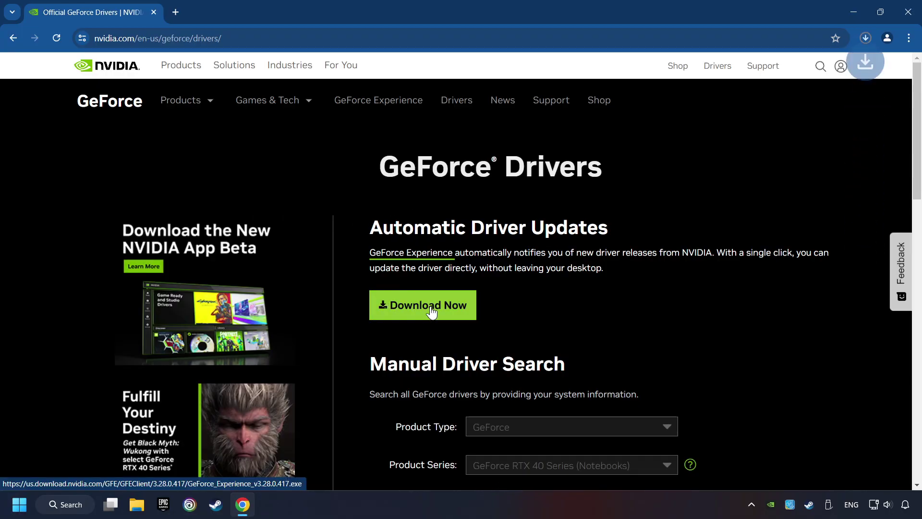
click(865, 38)
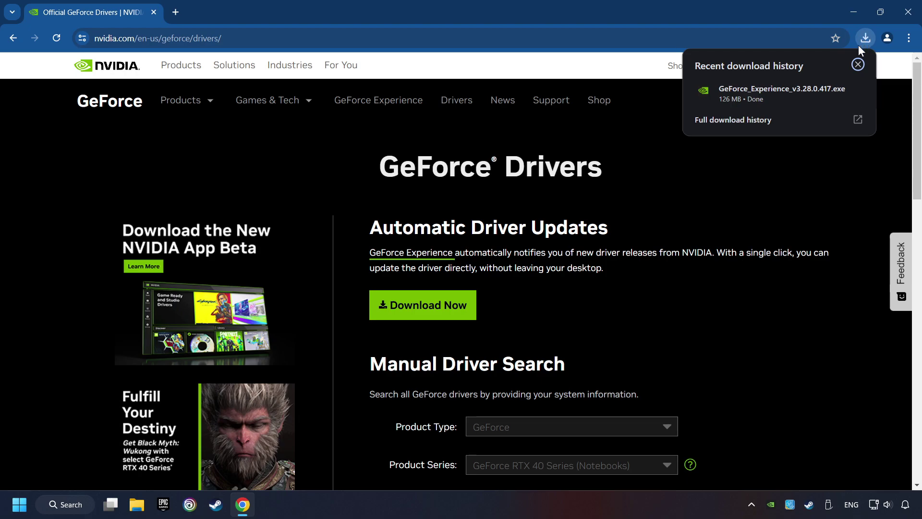
click(780, 94)
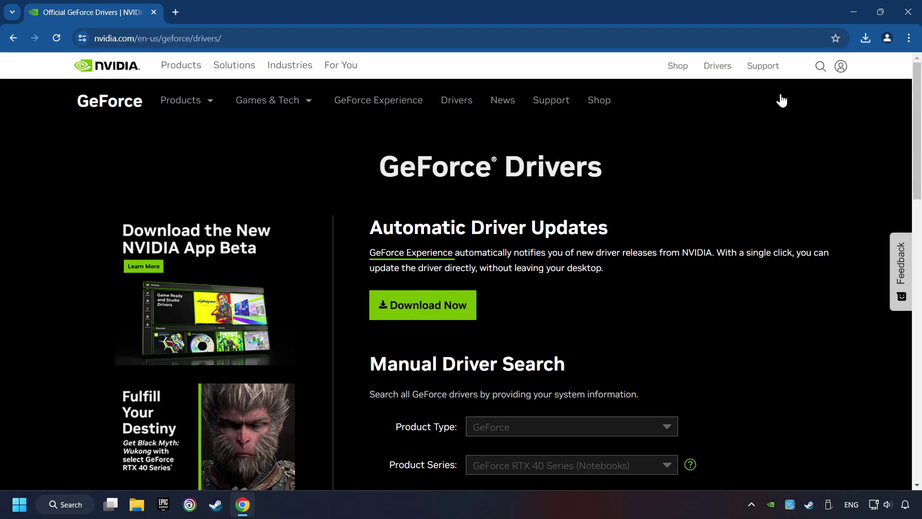
Step: Close Chrome and agree to install GeForce Experience 3.28
click(907, 12)
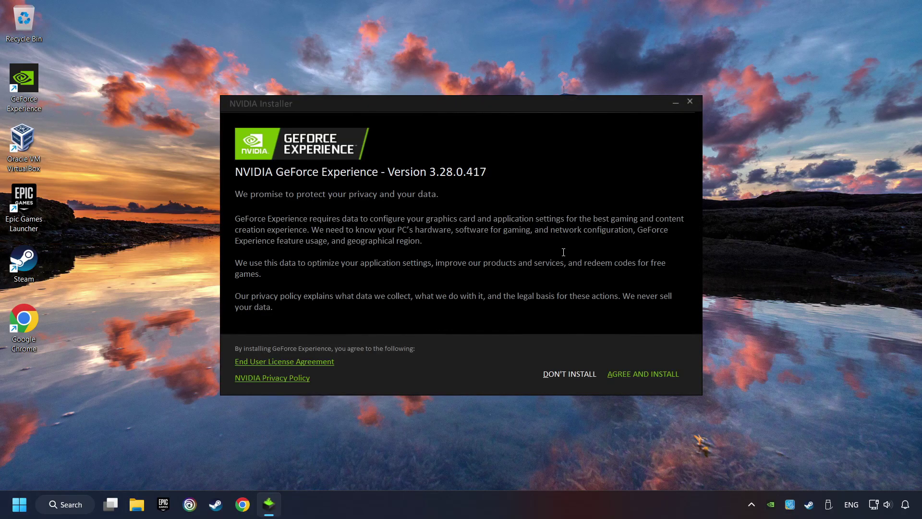
click(654, 372)
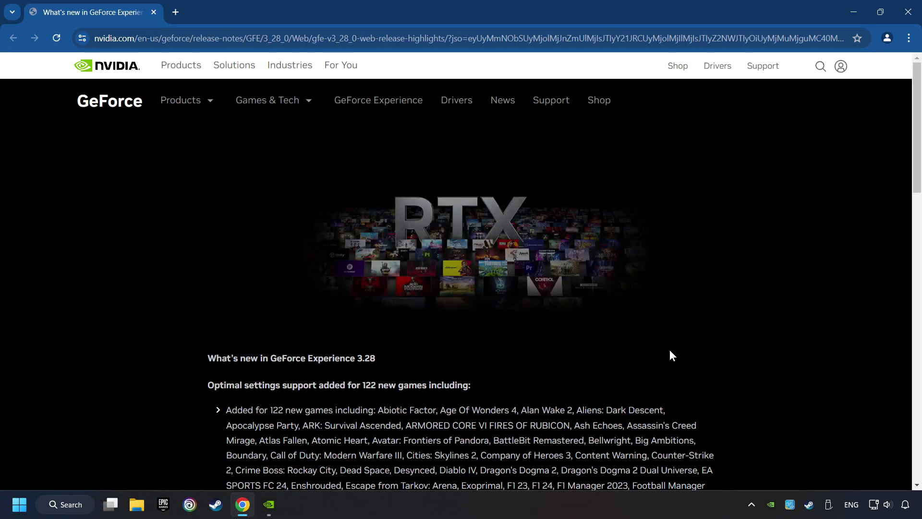
Step: Close the release notes and check GeForce Experience's Drivers tab for updates, confirming driver 556.12
click(909, 17)
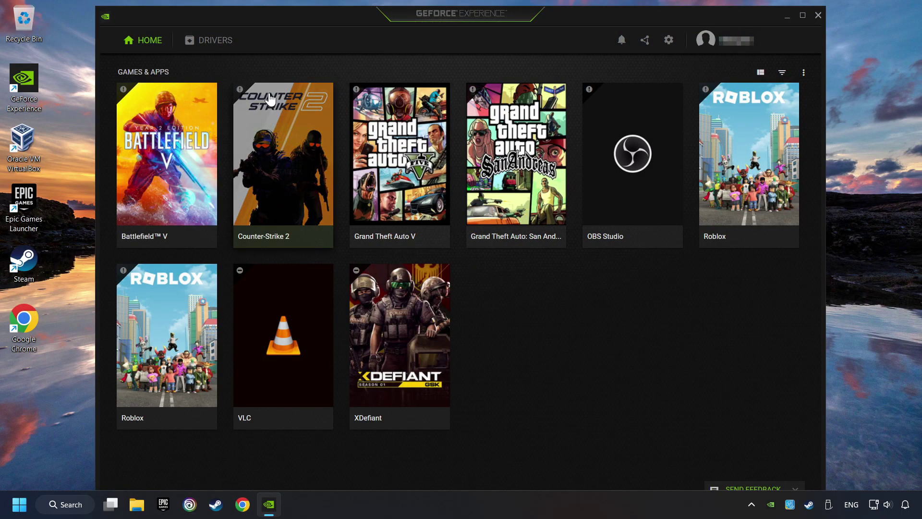
click(214, 47)
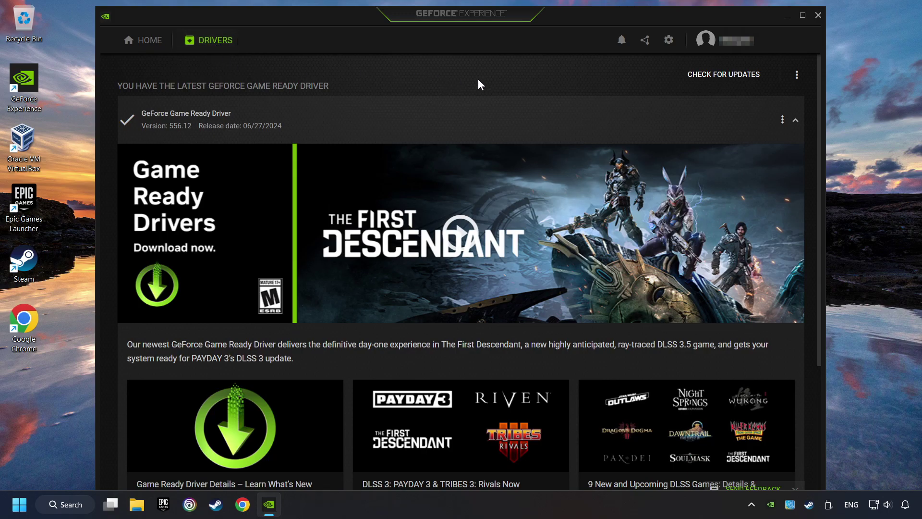
click(734, 82)
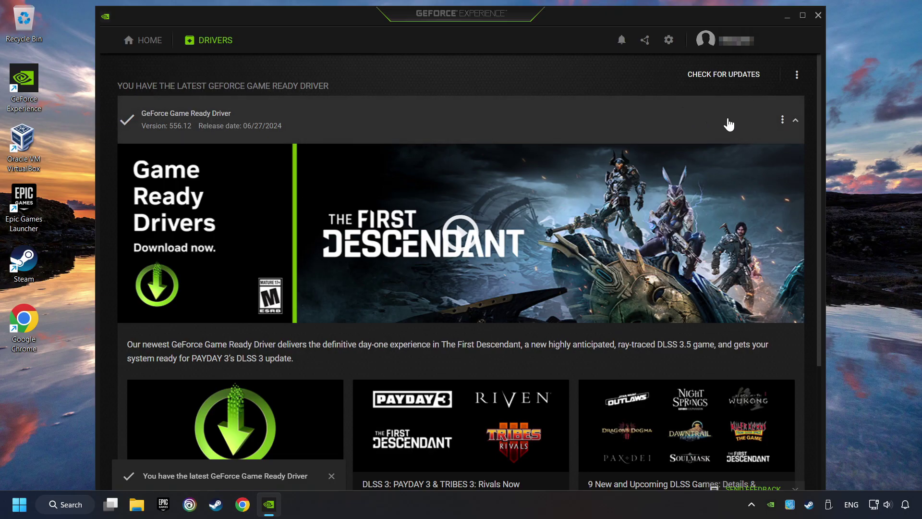
Step: Close GeForce Experience and search Windows for 'graphics settings'
click(818, 16)
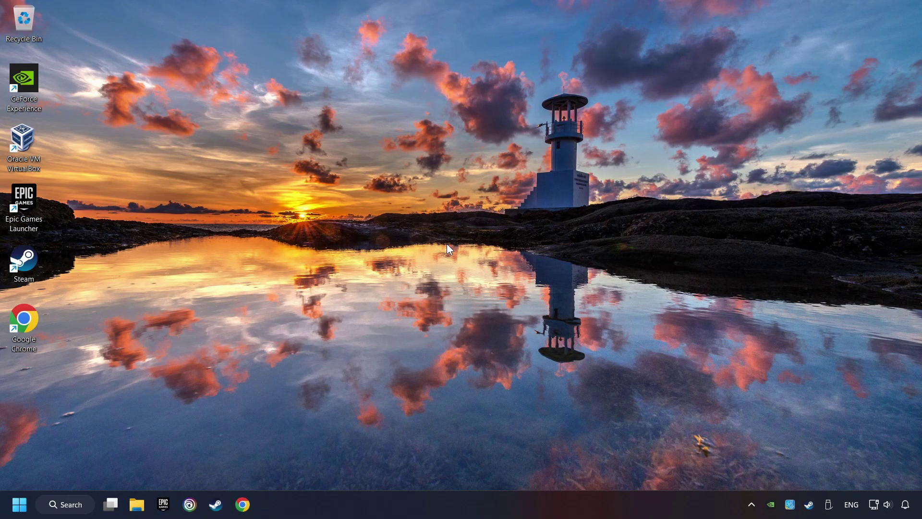
click(67, 504)
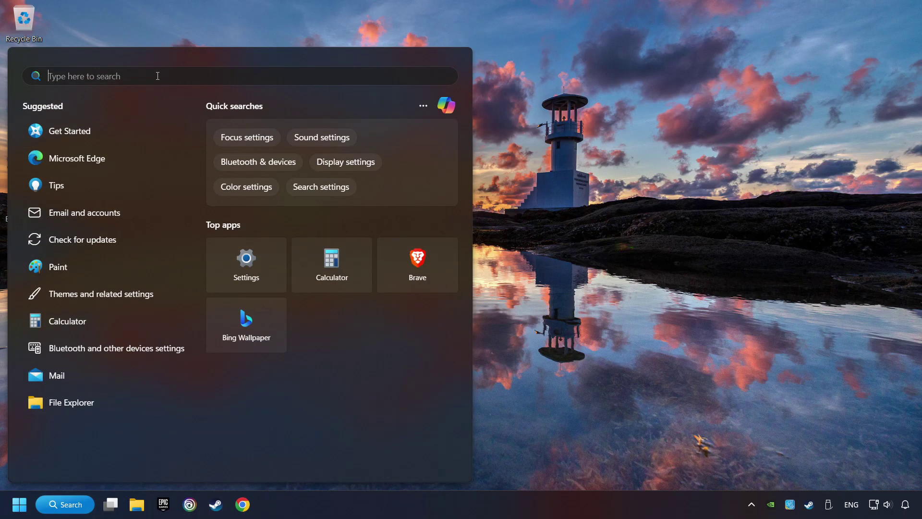
text(graphics set)
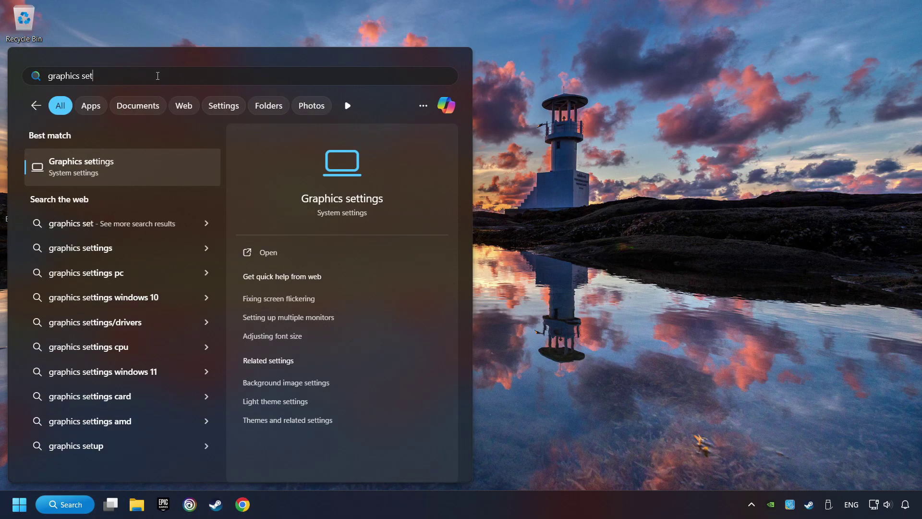
text(tings)
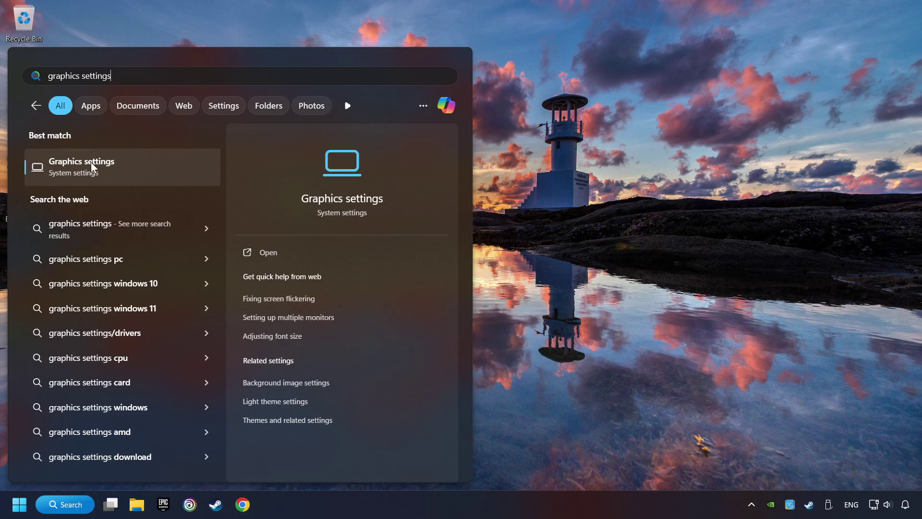
Step: Open the Graphics settings page, dismiss the Browse dialog and expand the GAME.exe entry
click(165, 167)
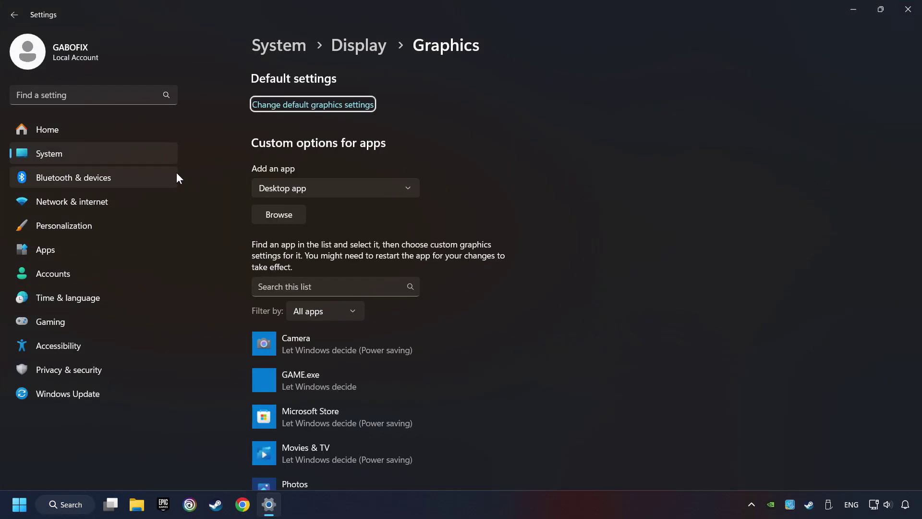
scroll(226, 212, down, 3)
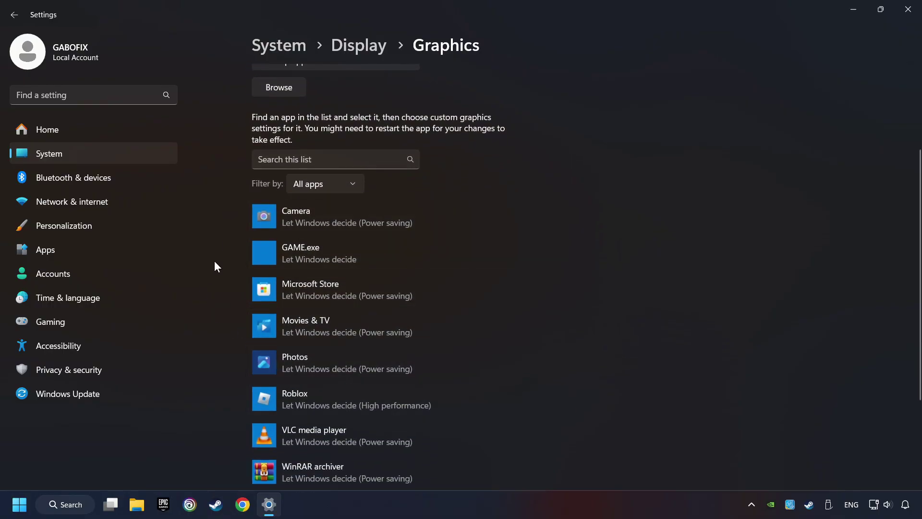
scroll(218, 261, up, 3)
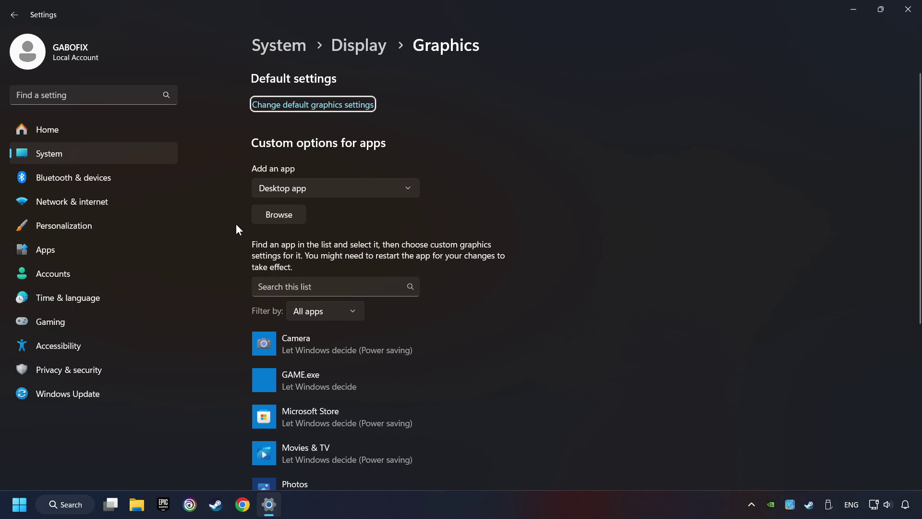
click(289, 217)
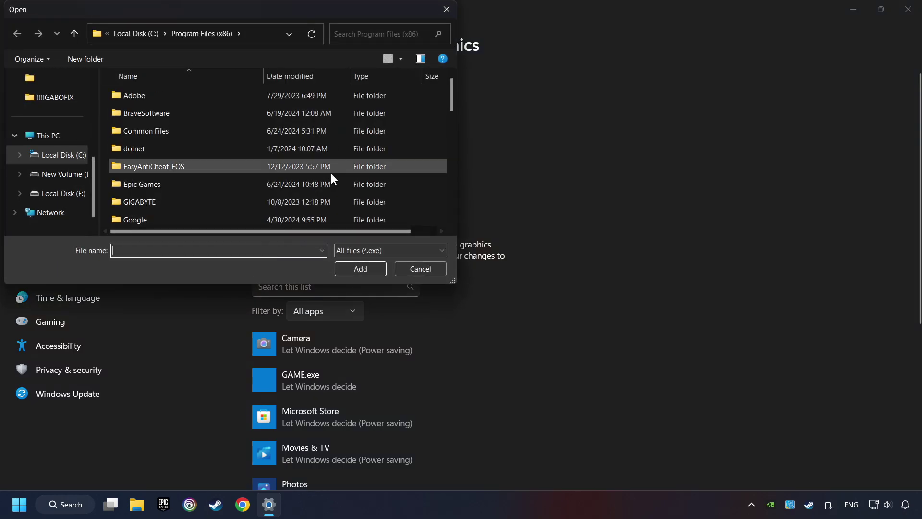
click(447, 10)
scroll(204, 232, down, 3)
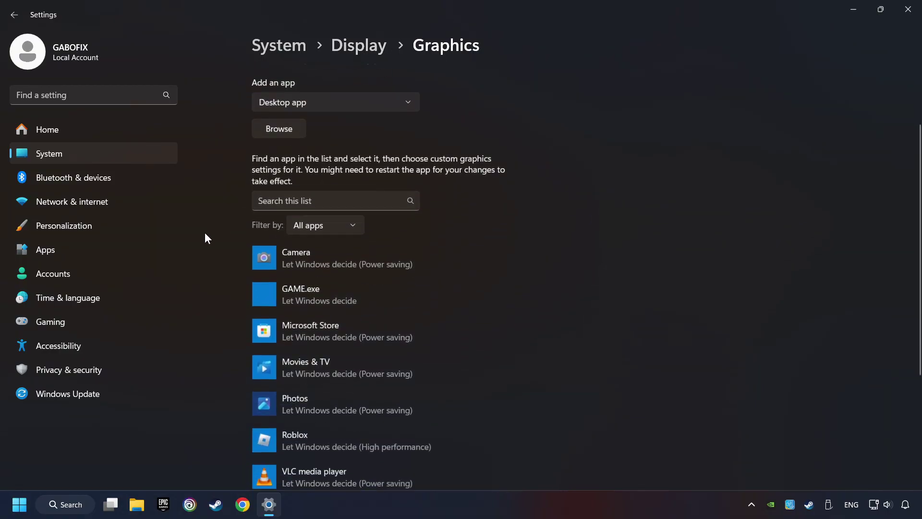
click(301, 249)
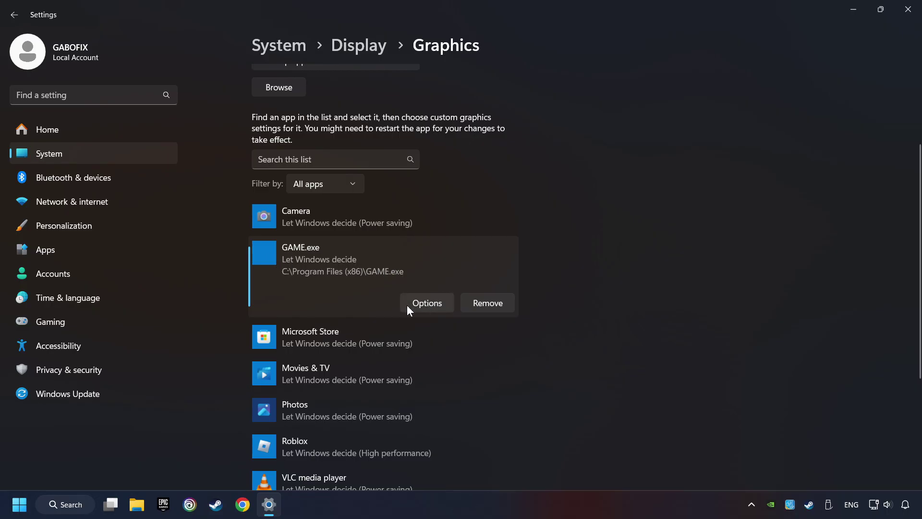
Step: Save GAME.exe's graphics preference as High performance, then close Settings
click(433, 307)
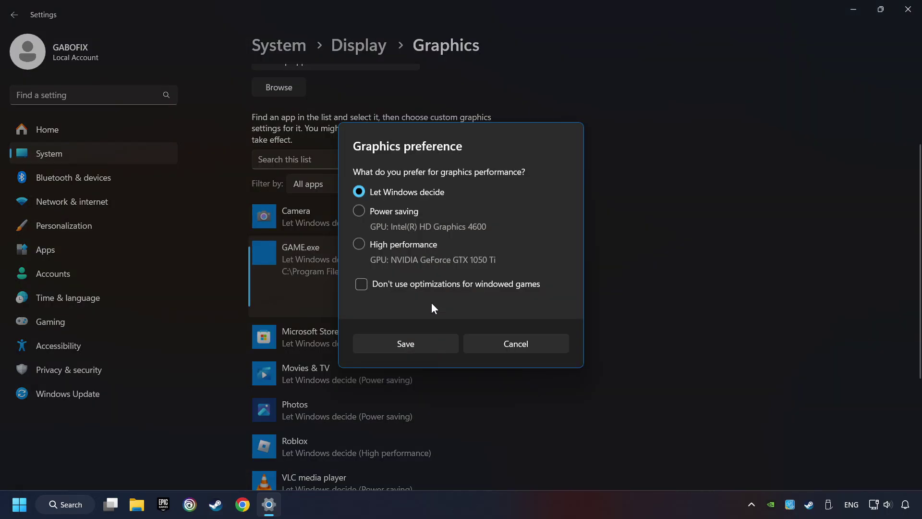
click(358, 243)
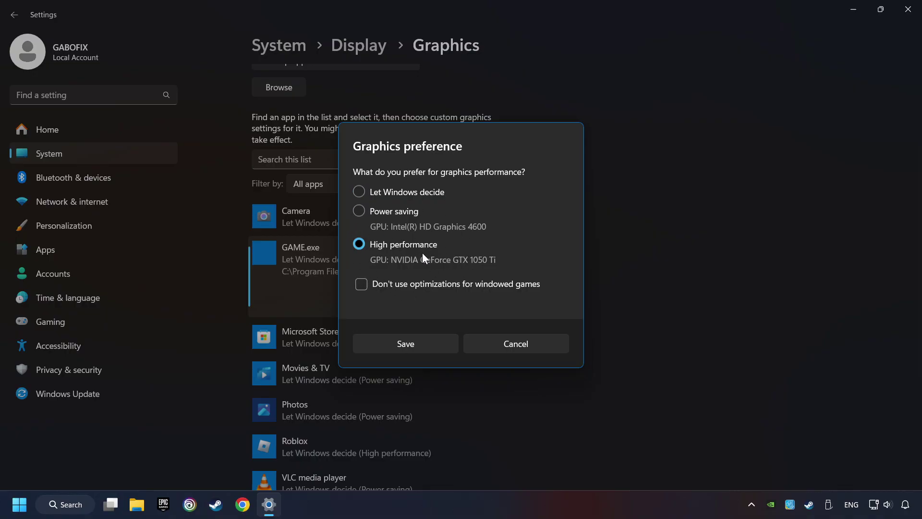
click(414, 342)
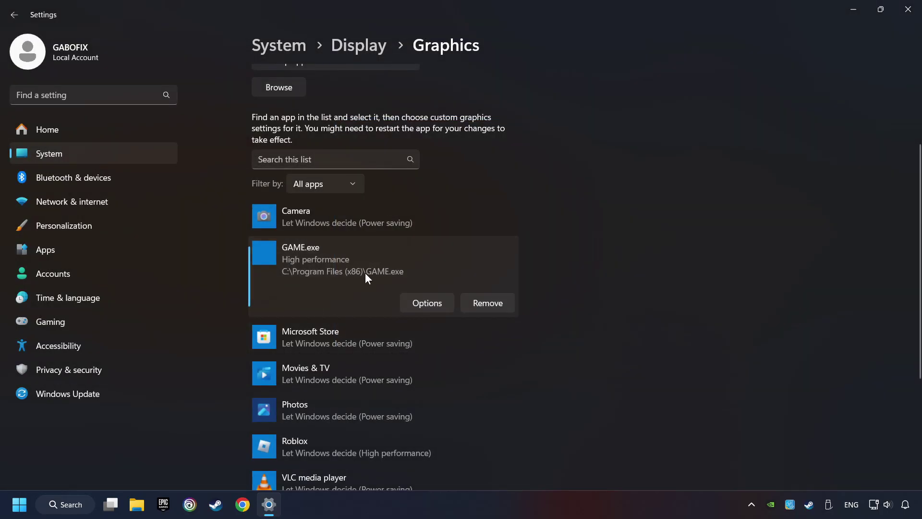
click(909, 14)
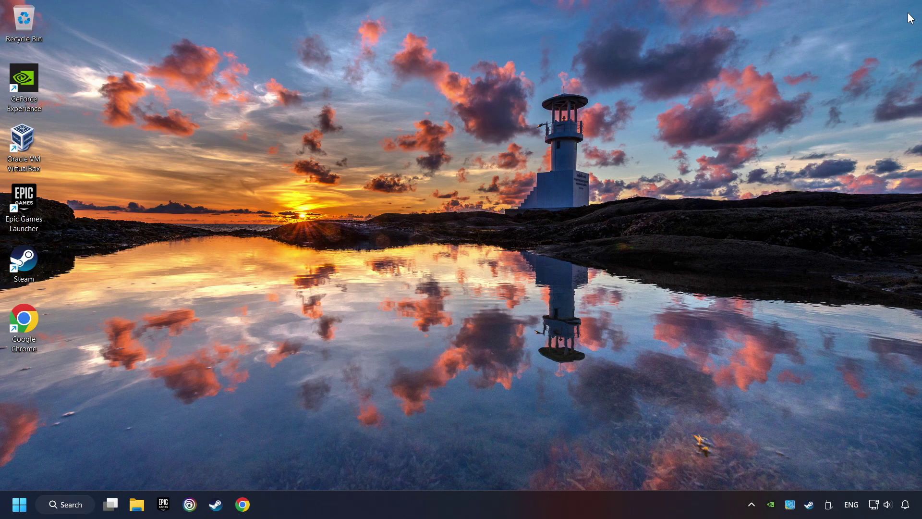
Step: Open Steam's Library and bring up the actions menu for GAME under Favorites
click(216, 507)
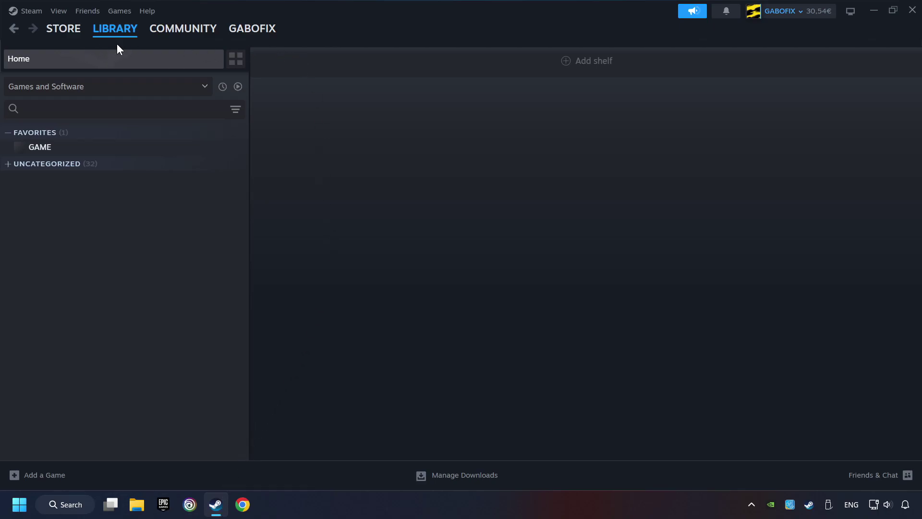
right_click(202, 150)
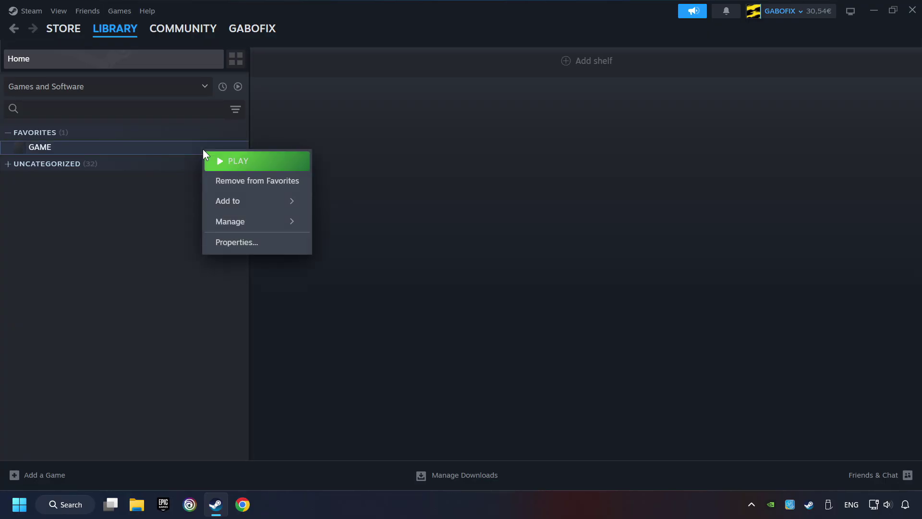
Step: Verify the integrity of GAME's files from its Installed Files properties page
click(284, 245)
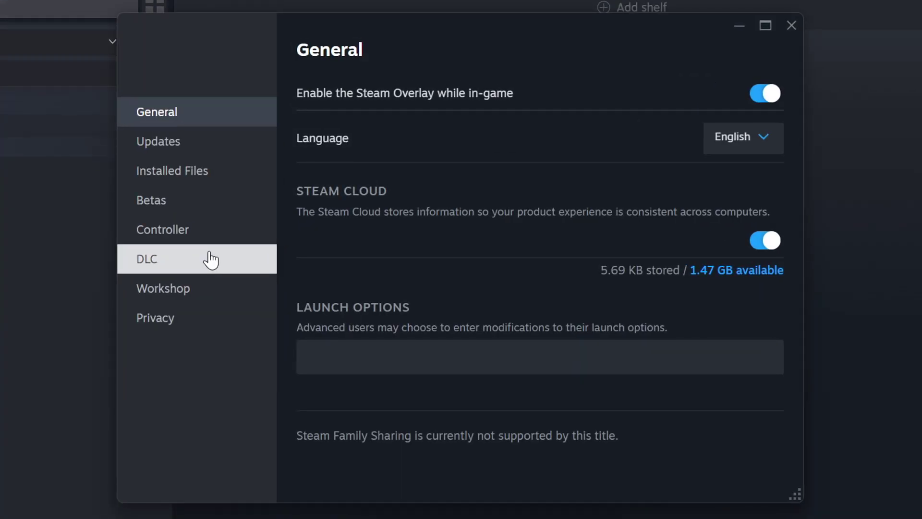
click(213, 180)
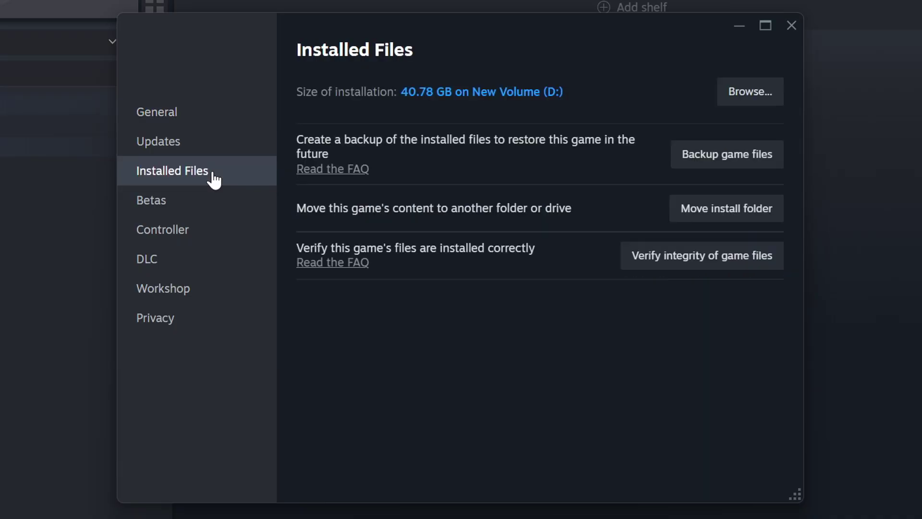
click(720, 272)
Step: Open GAME's install folder from Steam and open the GAME file's Properties
click(759, 98)
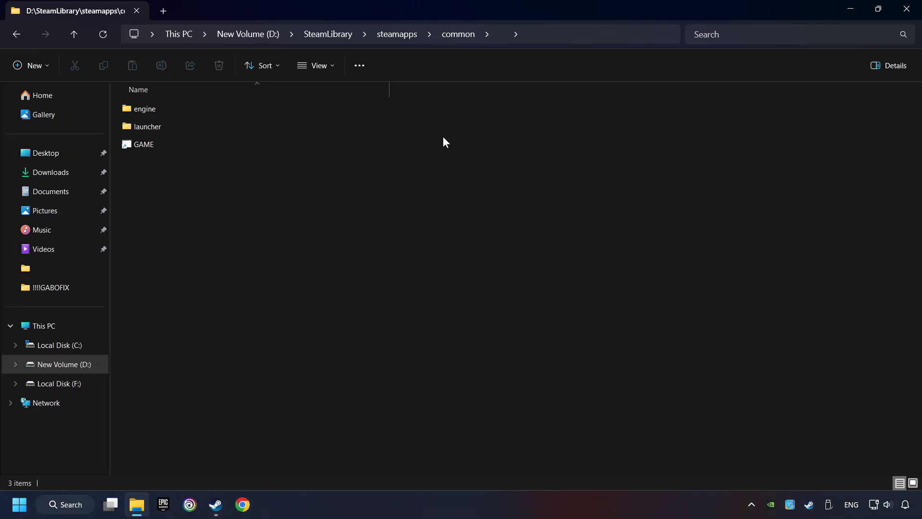
click(288, 144)
right_click(293, 142)
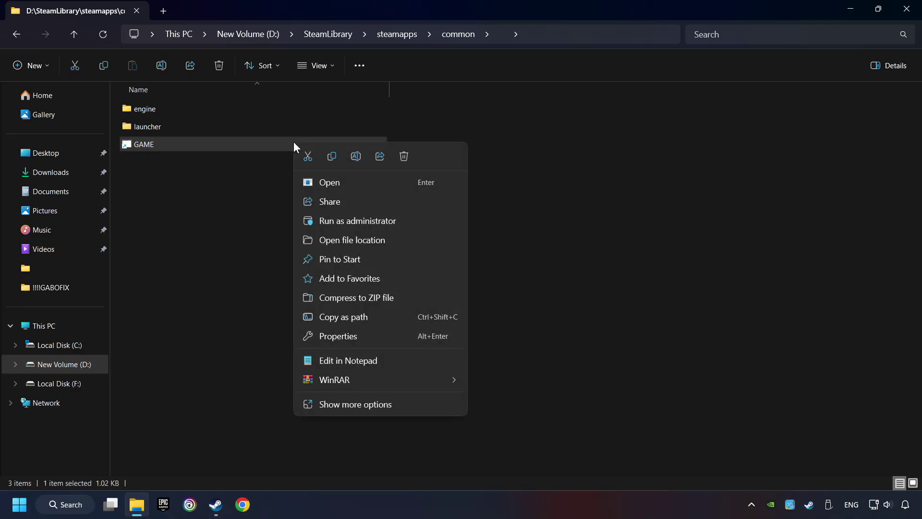
click(310, 336)
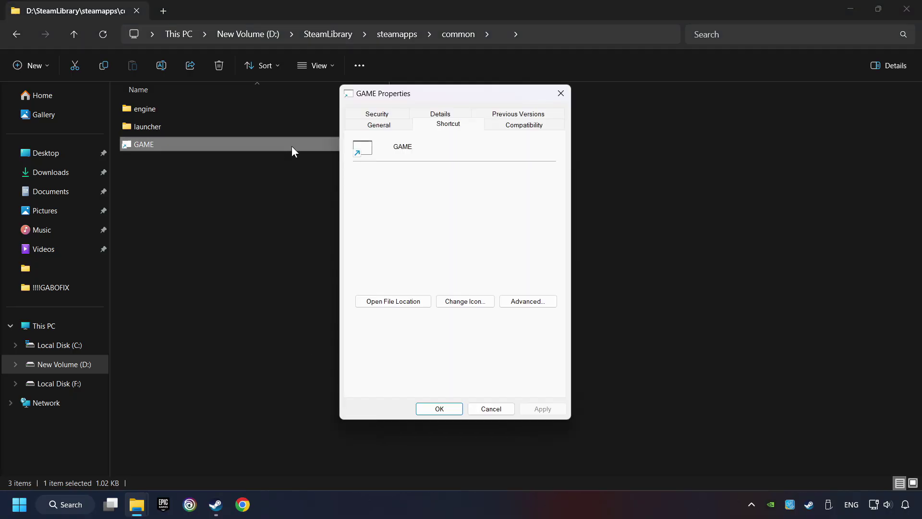
Step: Set GAME to Windows 8 compatibility mode, without fullscreen optimizations, always running as administrator
click(545, 127)
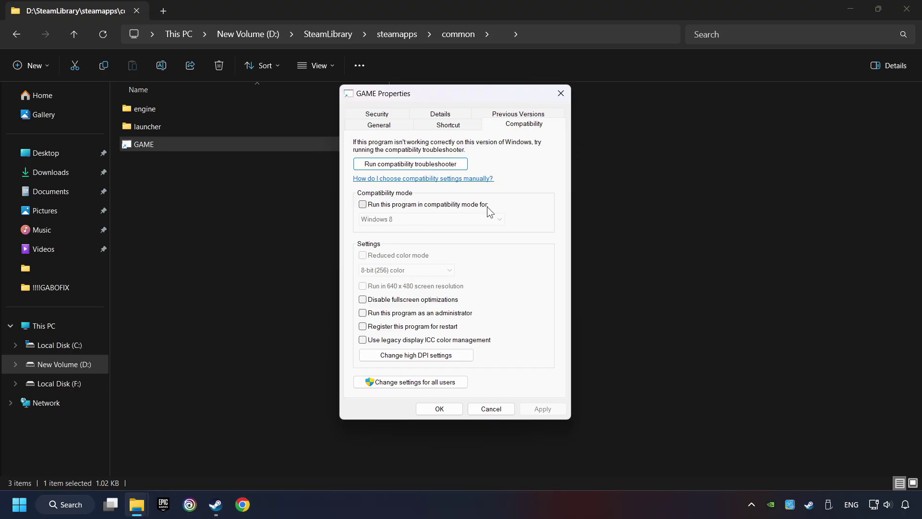
click(434, 205)
click(434, 219)
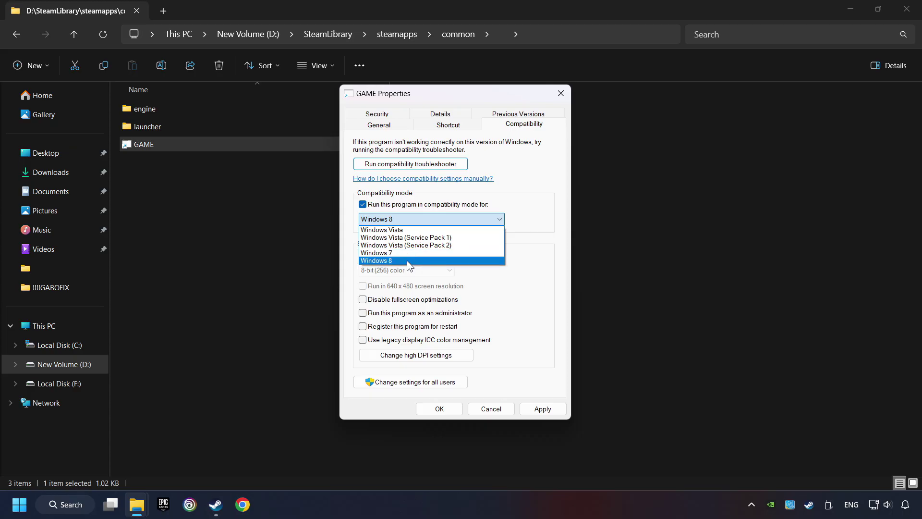
click(407, 261)
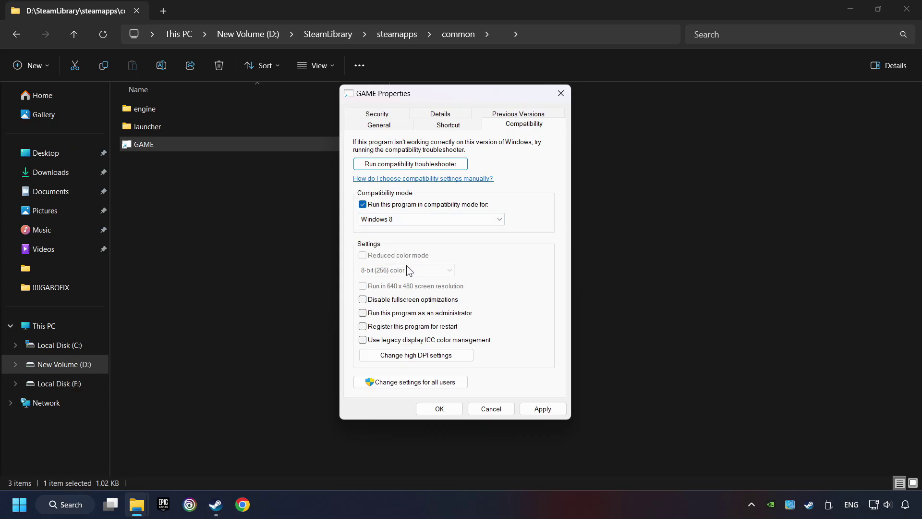
click(363, 301)
click(363, 313)
click(549, 408)
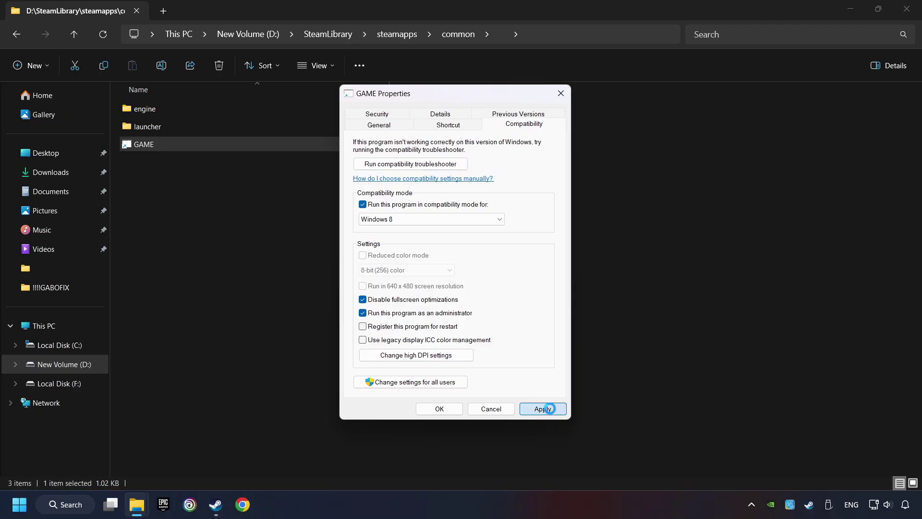
click(447, 413)
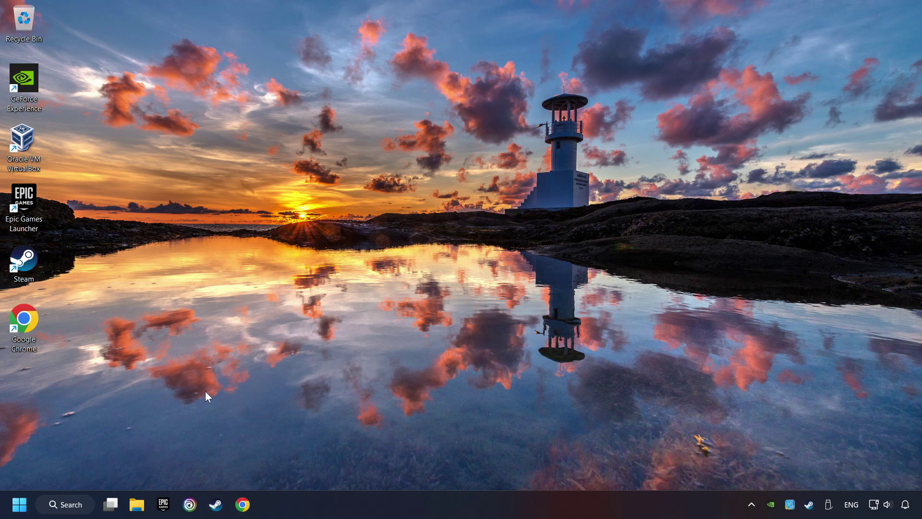
Step: Search Windows for 'updates' and open the Windows Update settings page
click(68, 503)
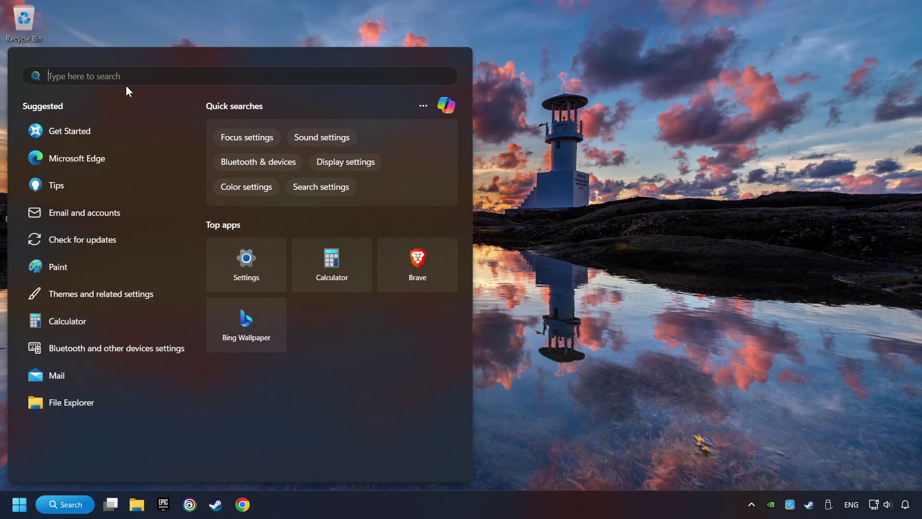
text(updates)
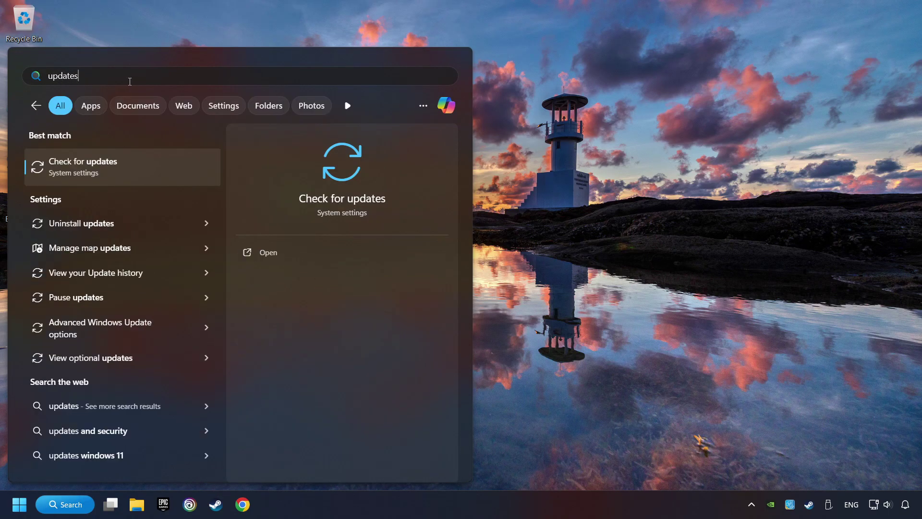
click(183, 167)
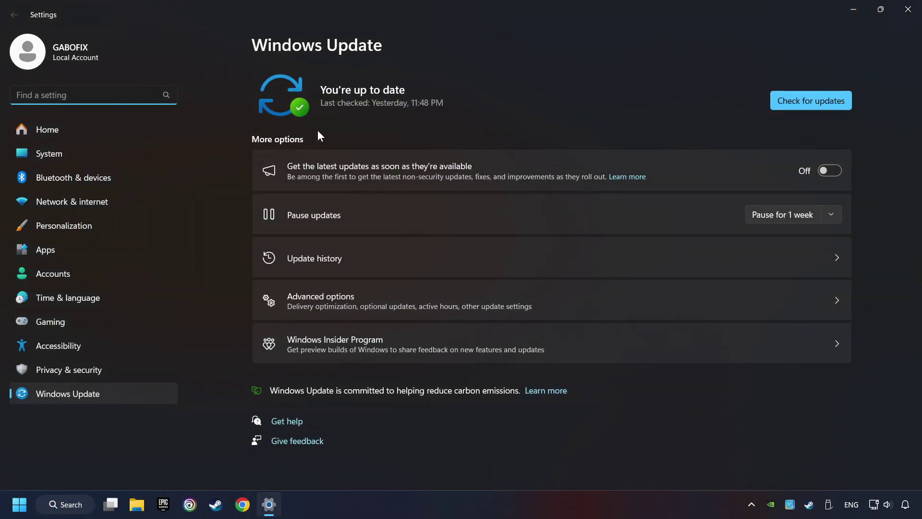
Step: Run a fresh check for Windows updates
click(828, 101)
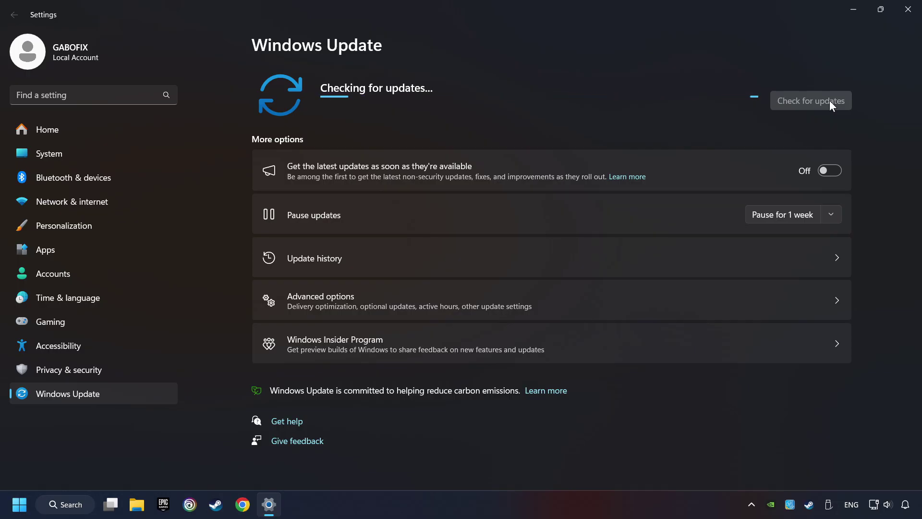